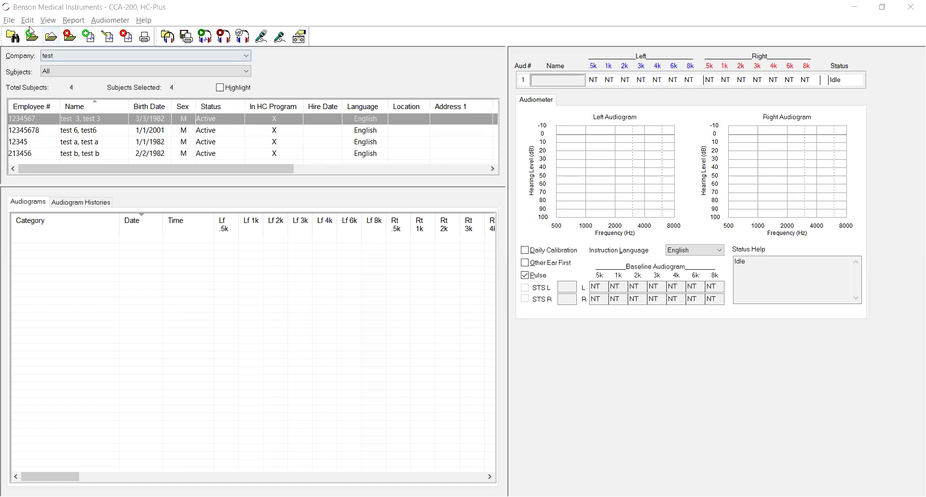
Step: Add a new company named "Depeartment of National Defence" and close the company list
{"action": "left_click", "coordinate": [10, 20]}
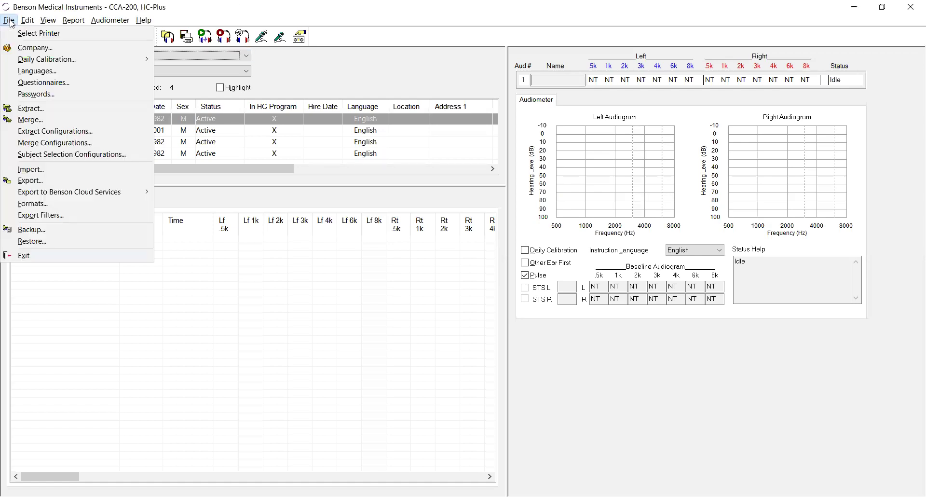
{"action": "left_click", "coordinate": [19, 48]}
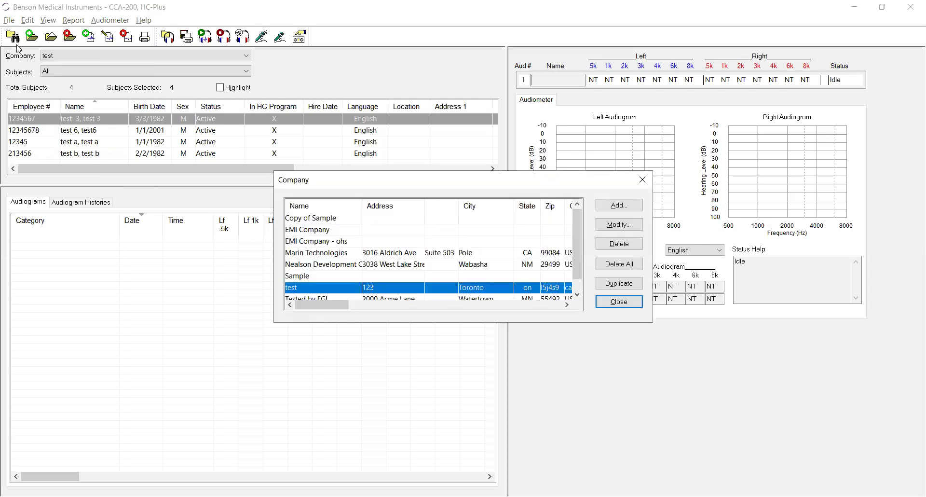
{"action": "left_click", "coordinate": [624, 209]}
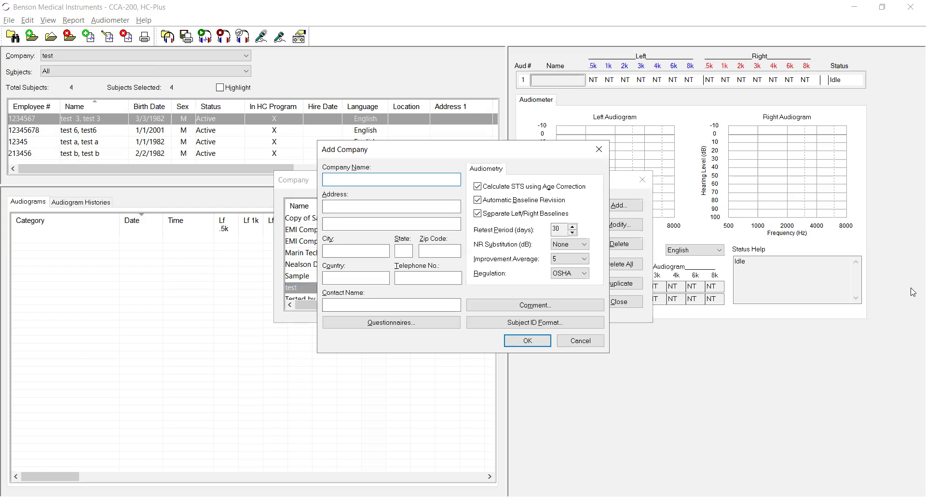
{"action": "type", "text": "Depeartment of NAtional Defence"}
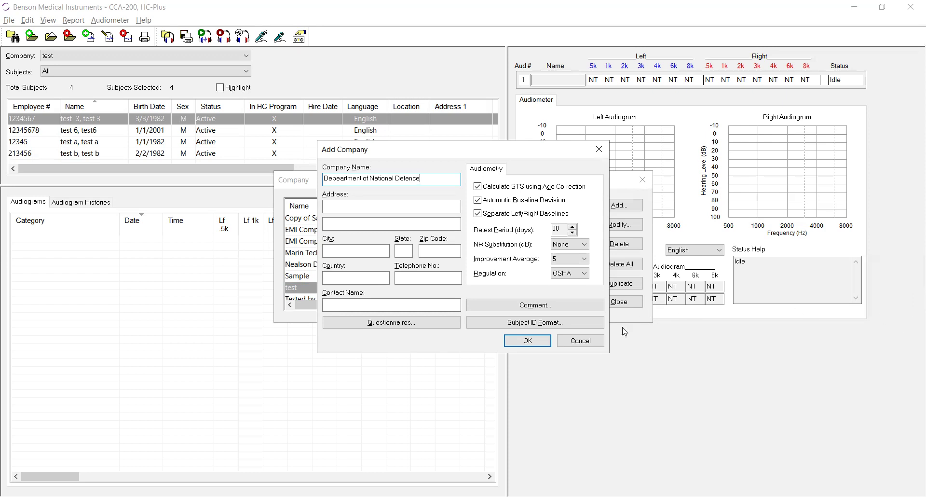
{"action": "left_click", "coordinate": [527, 341]}
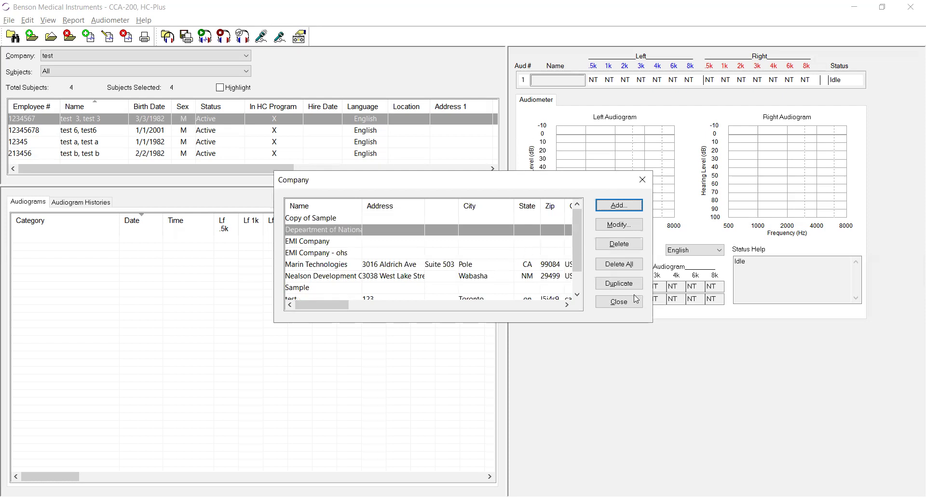
{"action": "left_click", "coordinate": [616, 306]}
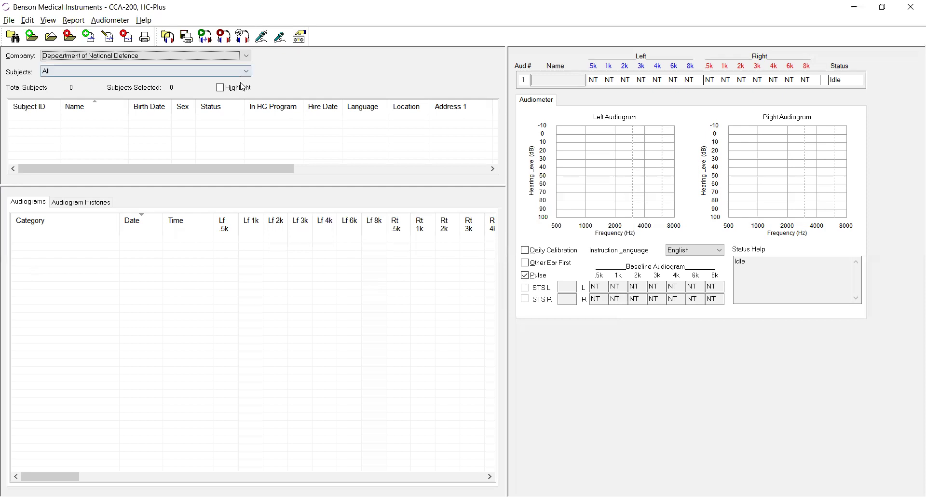
Step: Show the subjects of the company test, and return to Depeartment of National Defence
{"action": "left_click", "coordinate": [247, 57]}
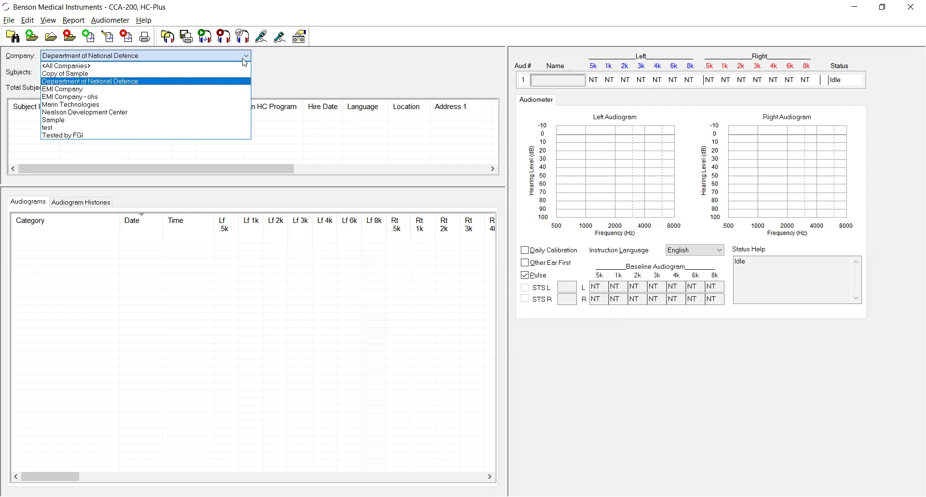
{"action": "left_click", "coordinate": [80, 128]}
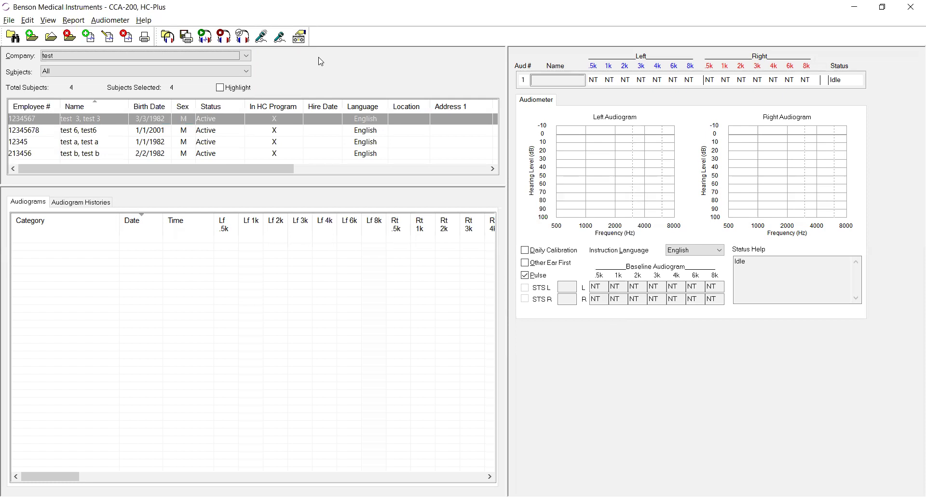
{"action": "left_click", "coordinate": [250, 58]}
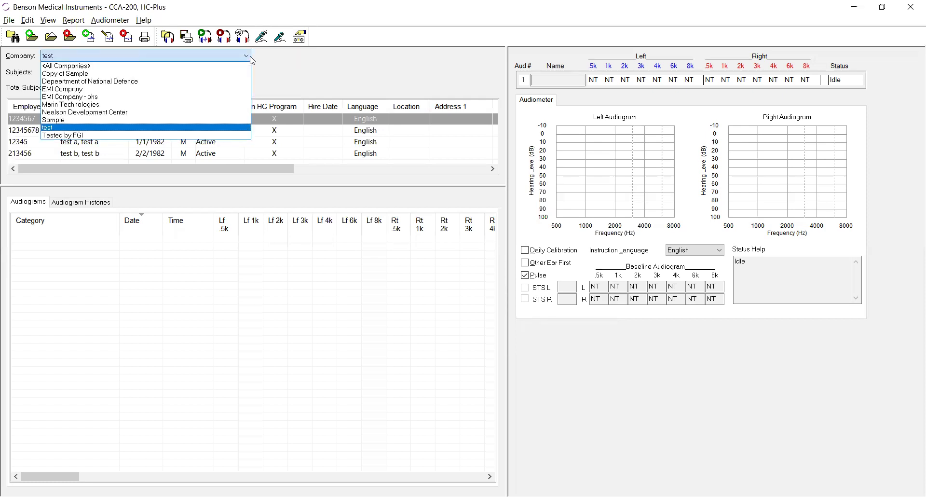
{"action": "left_click", "coordinate": [146, 88]}
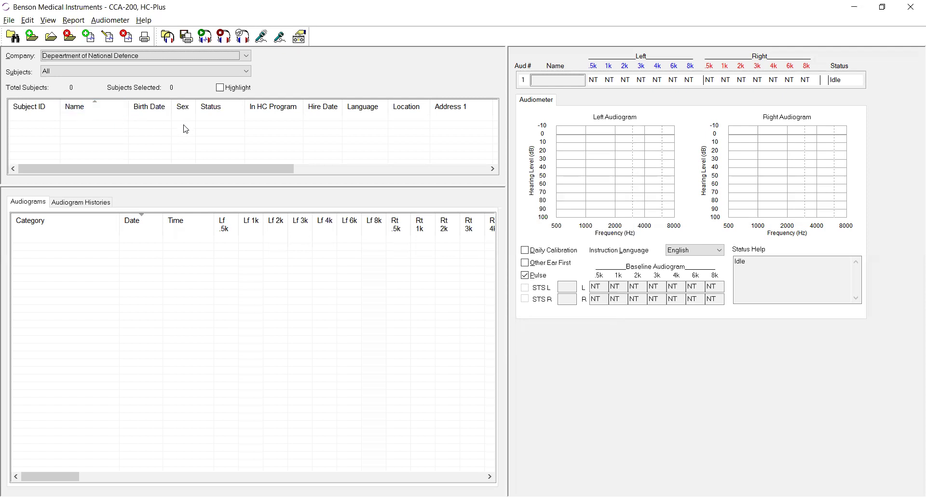
Step: Begin an audiometer assignment for booth 1 and rename the Location field's prompt to "devision"
{"action": "left_click", "coordinate": [166, 38]}
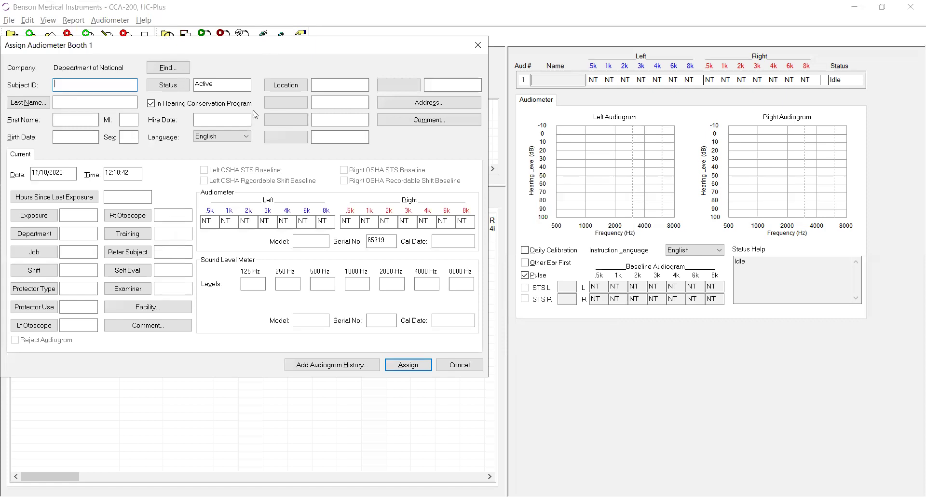
{"action": "left_click", "coordinate": [286, 88]}
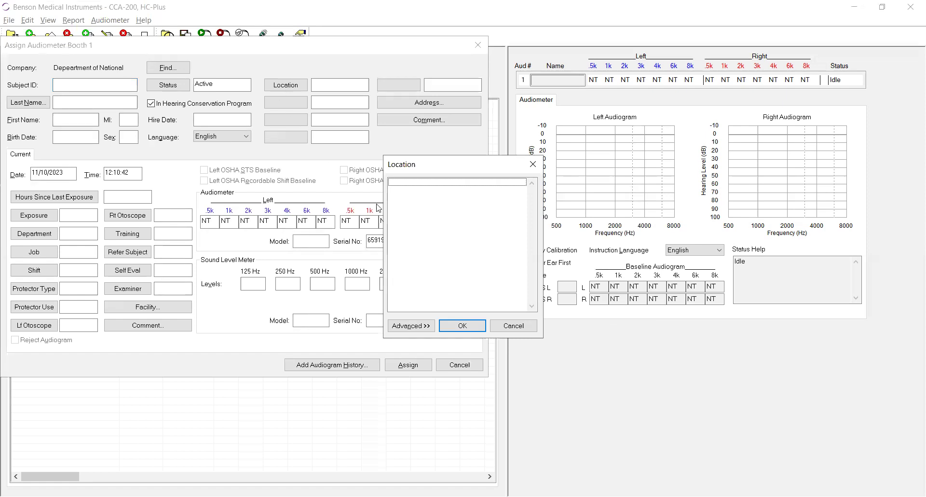
{"action": "left_click", "coordinate": [423, 327]}
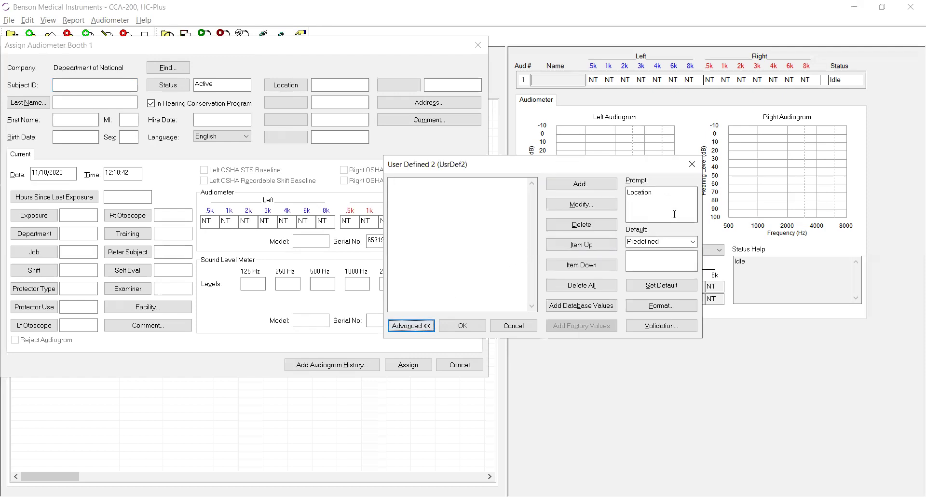
{"action": "left_click", "coordinate": [669, 197]}
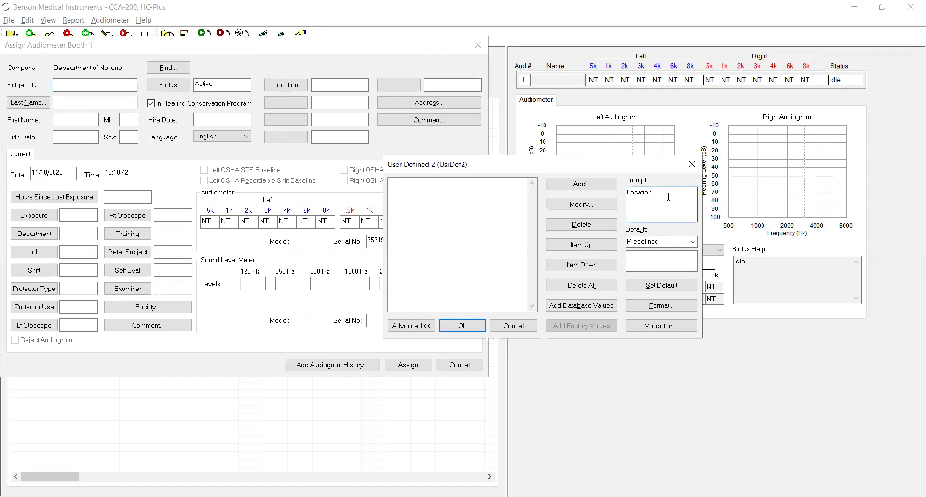
{"action": "key", "text": "BackSpace"}
{"action": "key", "text": "BackSpace"}
{"action": "key", "text": "BackSpace"}
{"action": "key", "text": "BackSpace"}
{"action": "key", "text": "BackSpace"}
{"action": "key", "text": "BackSpace"}
{"action": "key", "text": "BackSpace"}
{"action": "key", "text": "BackSpace"}
{"action": "type", "text": "de"}
{"action": "type", "text": "ivis"}
{"action": "key", "text": "BackSpace"}
{"action": "key", "text": "BackSpace"}
{"action": "key", "text": "BackSpace"}
{"action": "type", "text": "vision"}
Step: Add the items Medic, Biomed and office to the devision list, and choose Medic as the subject's devision
{"action": "left_click", "coordinate": [590, 186]}
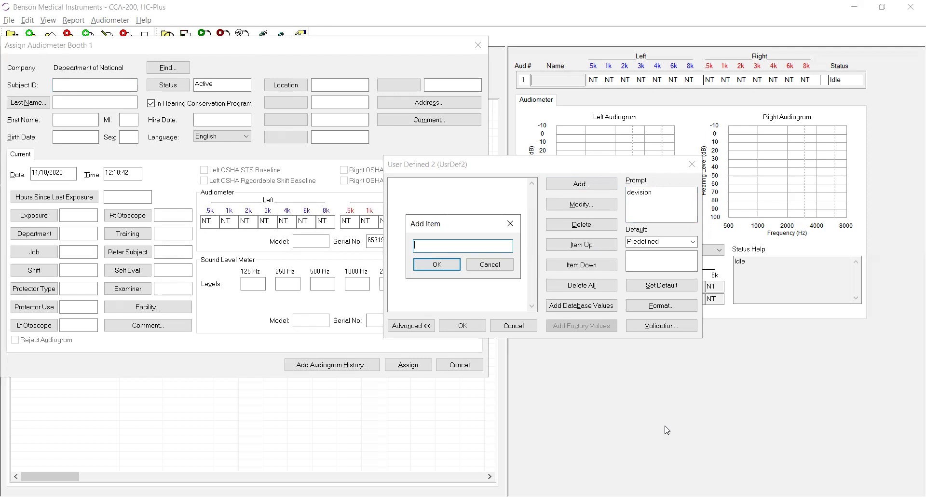
{"action": "type", "text": "Medic"}
{"action": "left_click", "coordinate": [435, 266]}
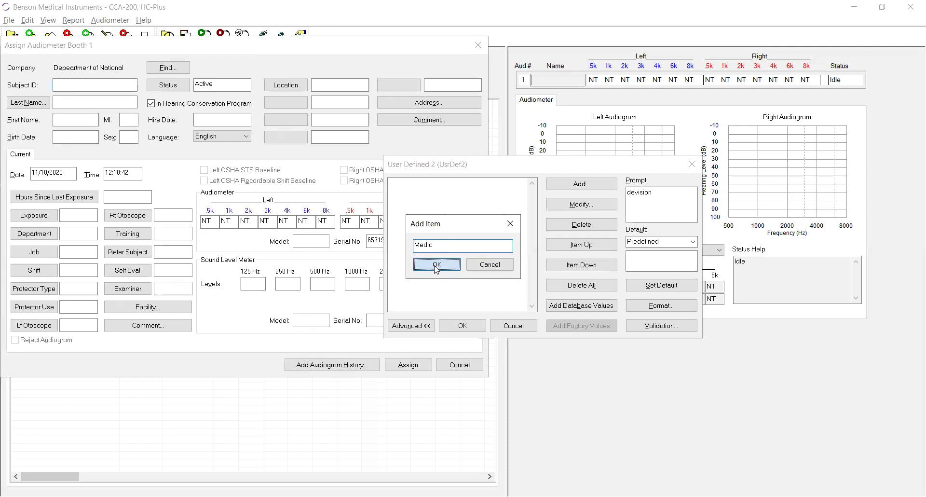
{"action": "left_click", "coordinate": [598, 184]}
{"action": "type", "text": "Biomed"}
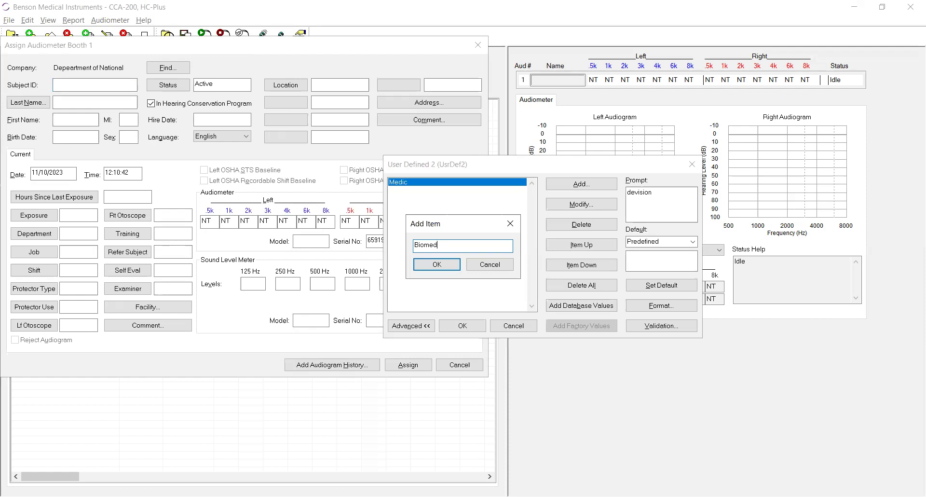
{"action": "left_click", "coordinate": [426, 265]}
{"action": "left_click", "coordinate": [593, 185]}
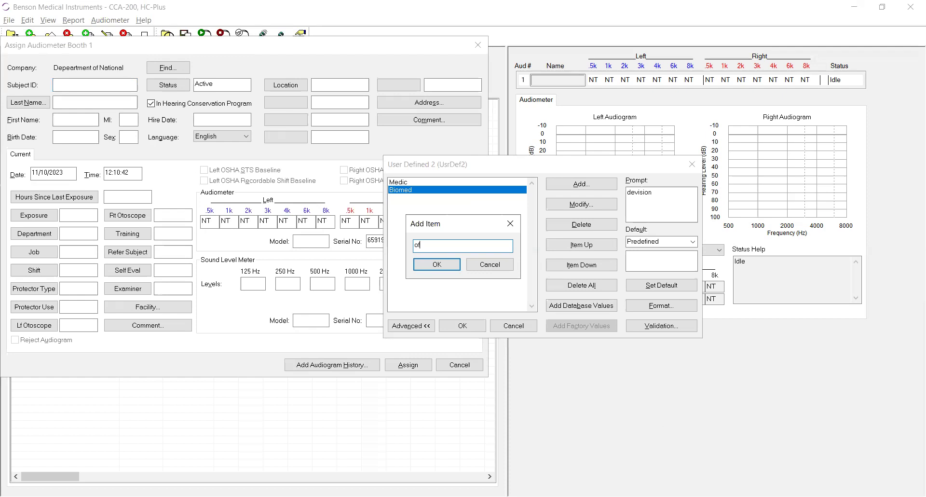
{"action": "type", "text": "fice"}
{"action": "left_click", "coordinate": [437, 264]}
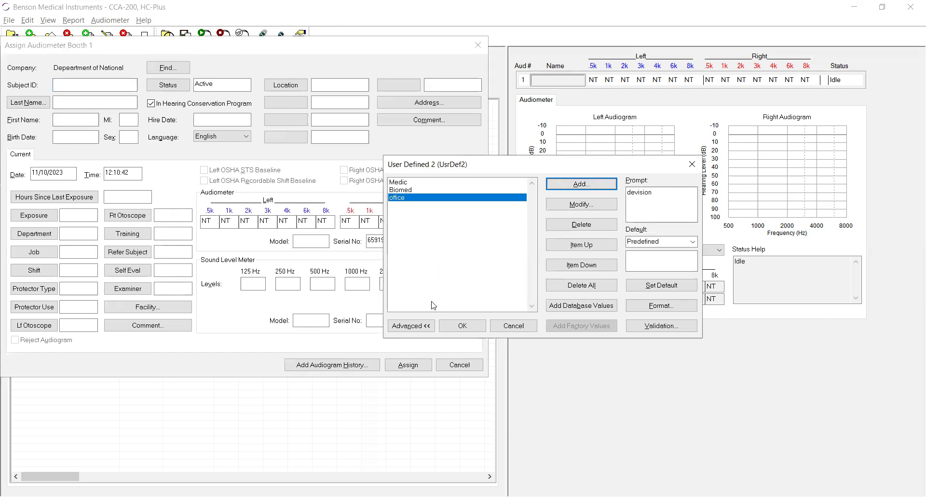
{"action": "left_click", "coordinate": [455, 327]}
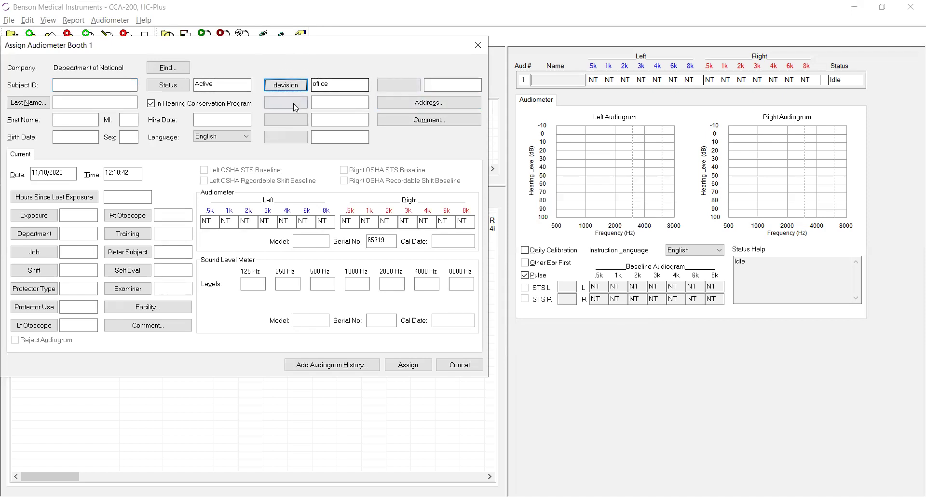
{"action": "left_click", "coordinate": [286, 86]}
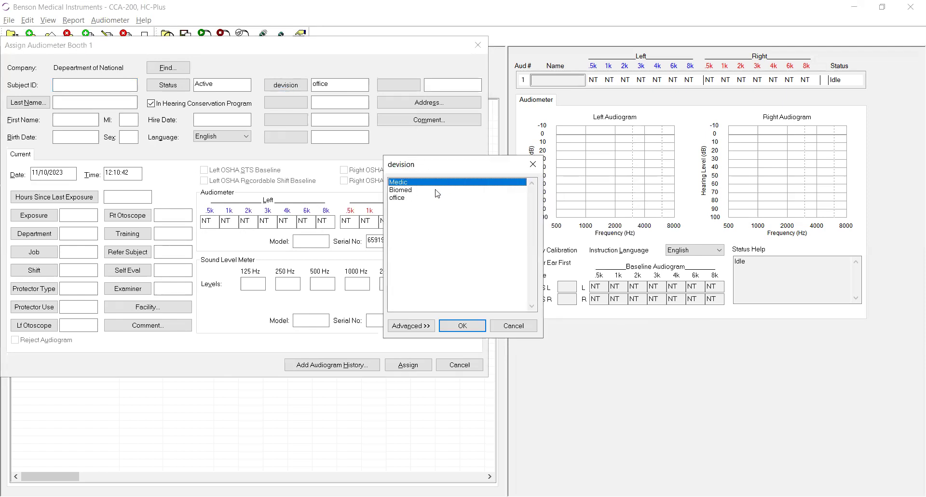
{"action": "double_click", "coordinate": [402, 184]}
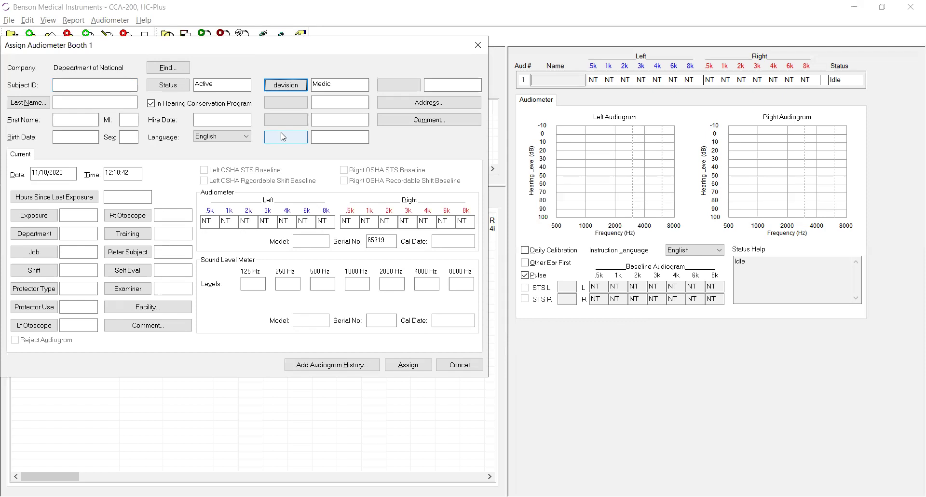
Step: Set the prompt of the unnamed user-defined field directly below devision to "hair color"
{"action": "left_click", "coordinate": [292, 106]}
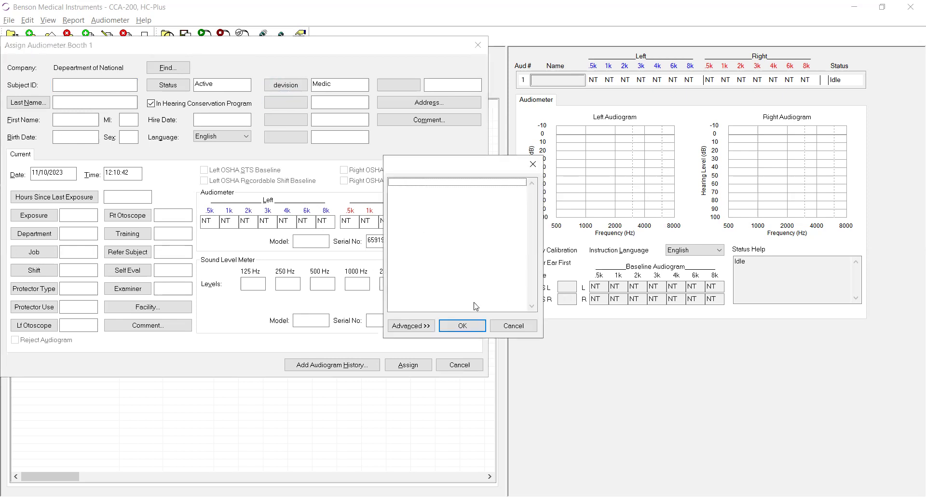
{"action": "left_click", "coordinate": [413, 326]}
{"action": "left_click", "coordinate": [694, 189]}
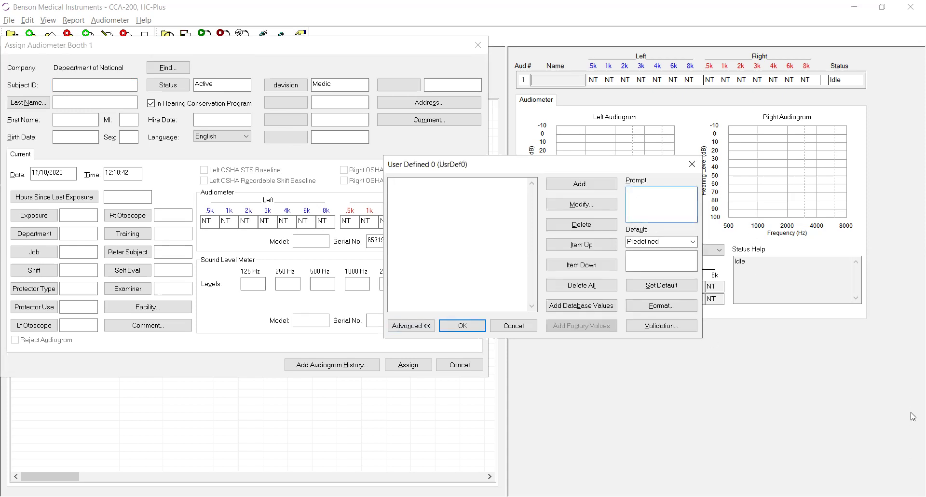
{"action": "type", "text": "hiar"}
{"action": "key", "text": "BackSpace"}
{"action": "key", "text": "BackSpace"}
{"action": "type", "text": "air color"}
Step: Add black and blonde to the hair color list, change blonde to red, and accept the list
{"action": "left_click", "coordinate": [588, 185]}
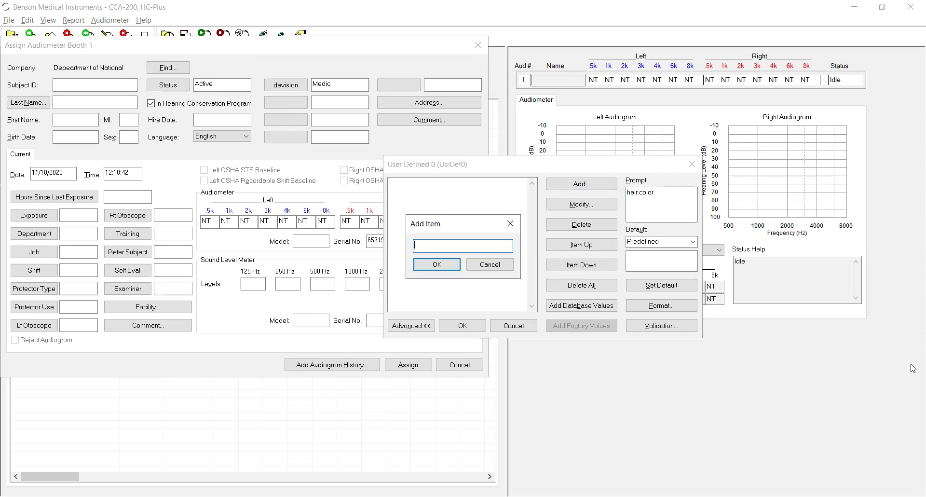
{"action": "type", "text": "black"}
{"action": "left_click", "coordinate": [447, 267]}
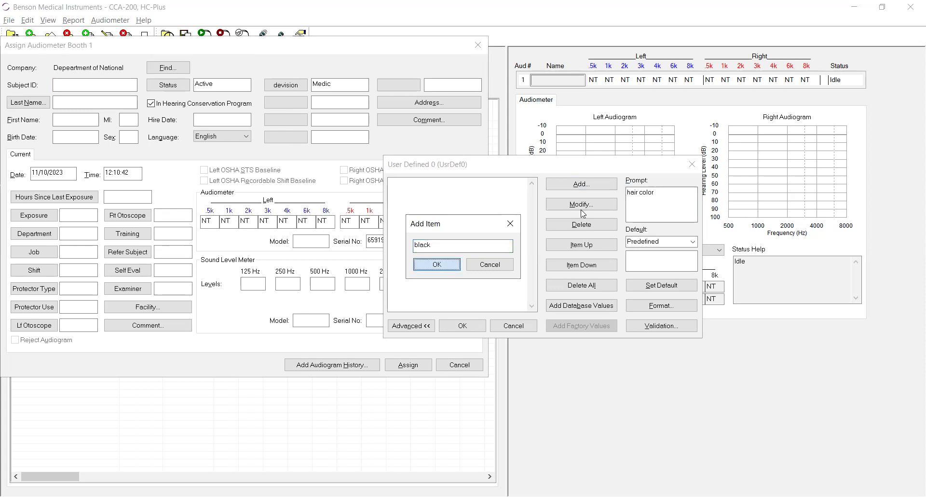
{"action": "left_click", "coordinate": [589, 187]}
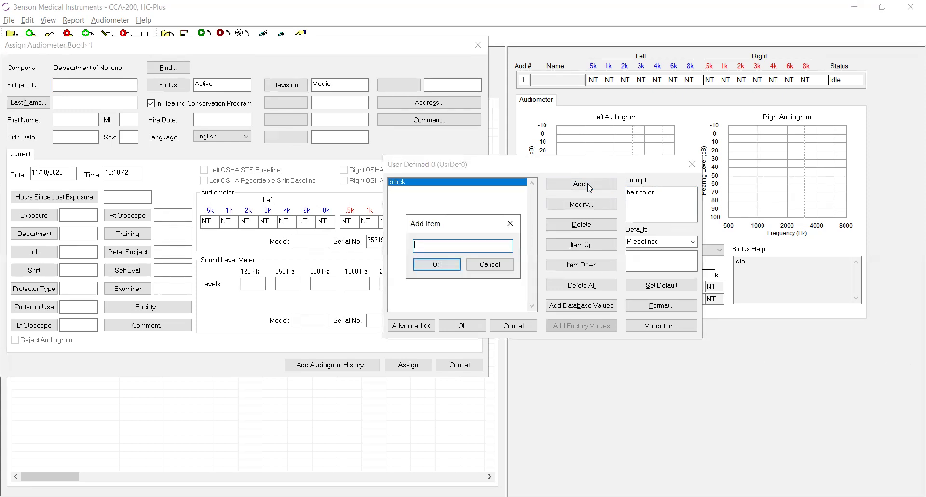
{"action": "type", "text": "blonde"}
{"action": "left_click", "coordinate": [437, 264]}
{"action": "left_click", "coordinate": [581, 204]}
{"action": "key", "text": "BackSpace"}
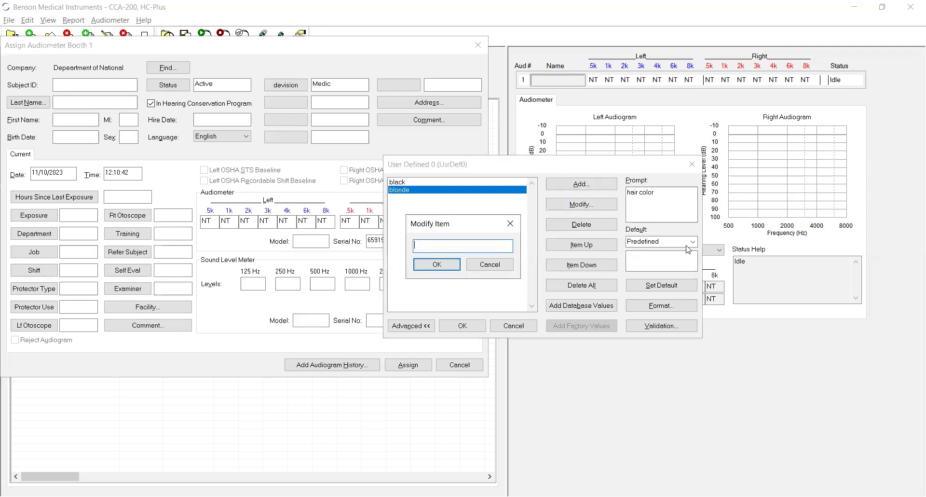
{"action": "type", "text": "red"}
{"action": "left_click", "coordinate": [437, 264]}
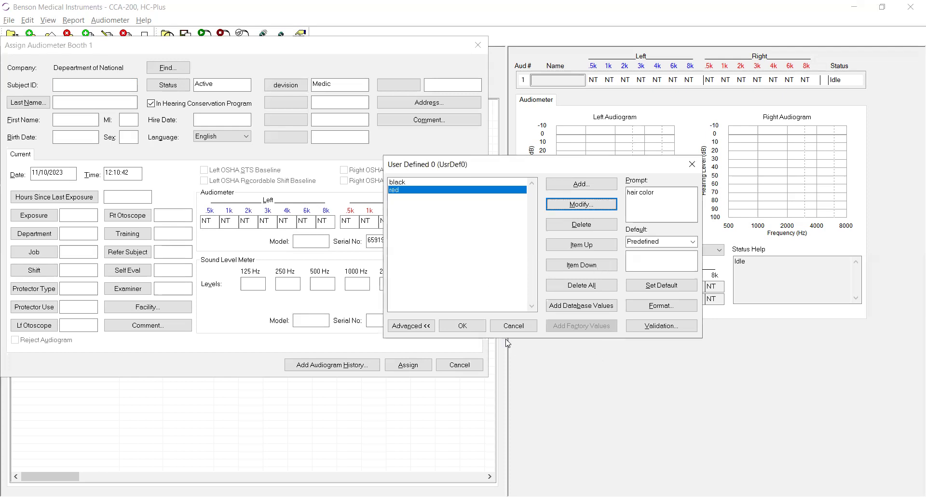
{"action": "left_click", "coordinate": [459, 325]}
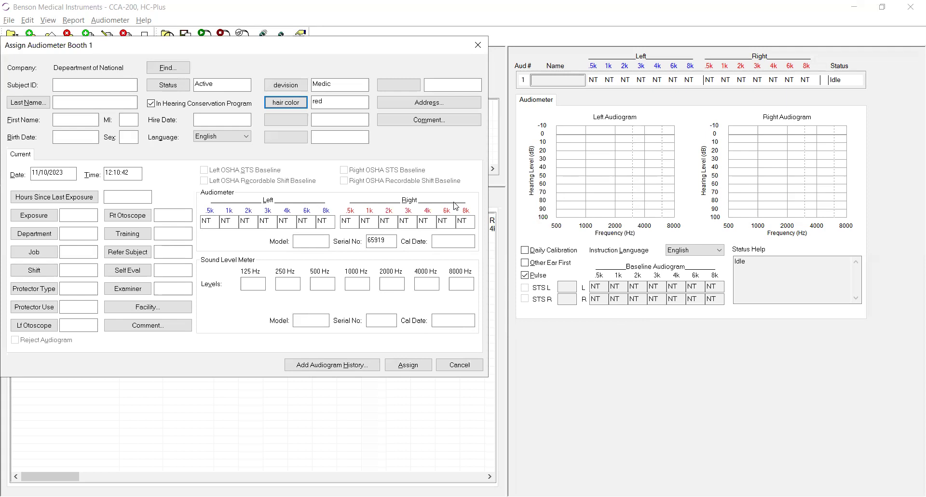
Step: Fill in the subject's ID, last name, first name and birth date, and set the sex to M
{"action": "left_click", "coordinate": [59, 83]}
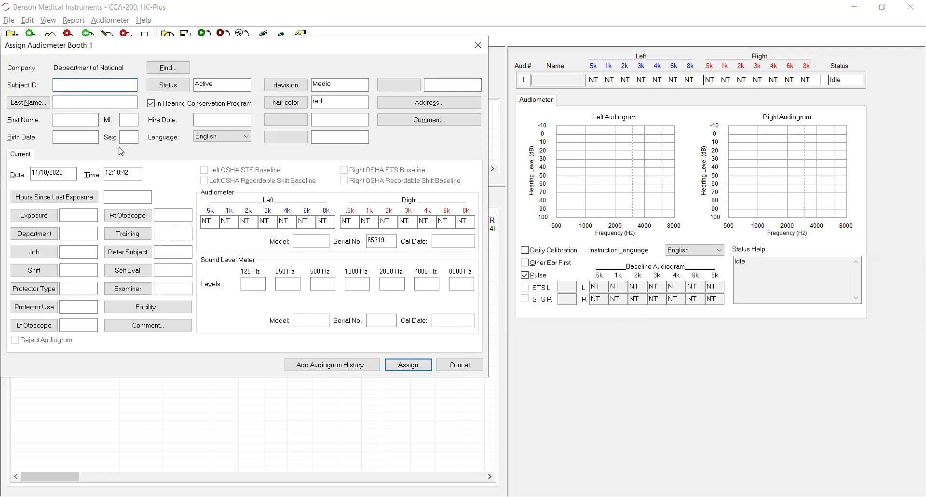
{"action": "type", "text": "12345"}
{"action": "left_click", "coordinate": [102, 100]}
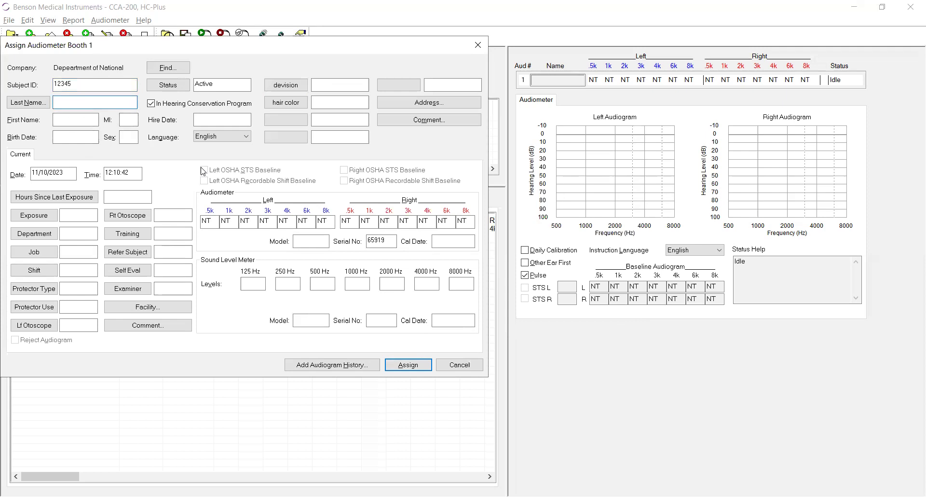
{"action": "type", "text": "test"}
{"action": "left_click", "coordinate": [85, 119]}
{"action": "type", "text": "test1"}
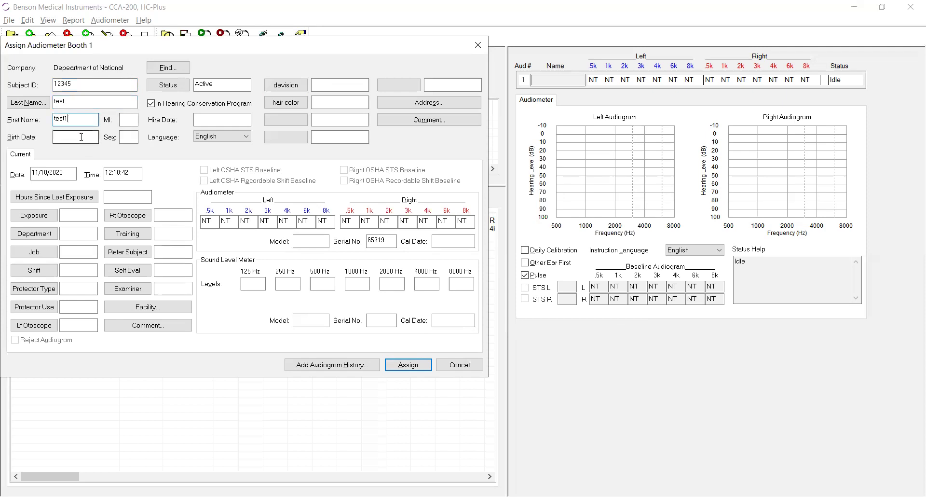
{"action": "left_click", "coordinate": [82, 137]}
{"action": "type", "text": "05/05/1982"}
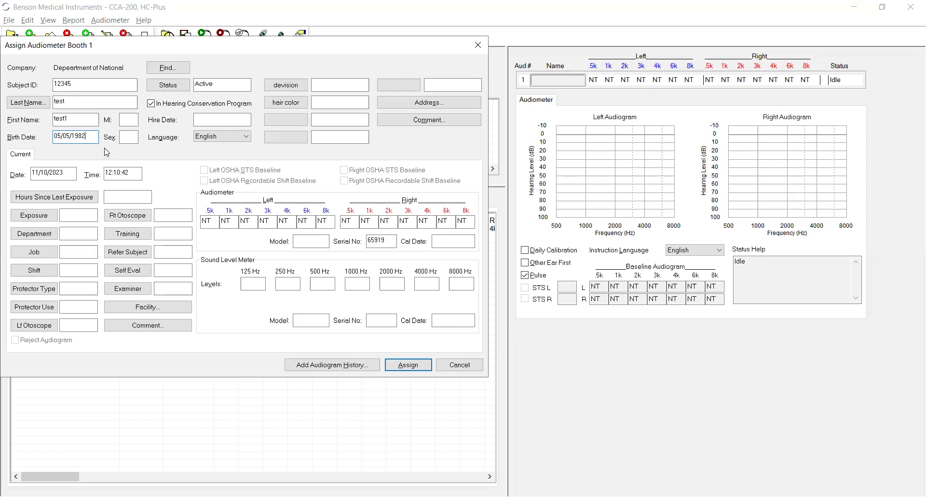
{"action": "left_click", "coordinate": [127, 137]}
{"action": "type", "text": "M"}
{"action": "left_click", "coordinate": [233, 117]}
Step: Set the subject's devision to Medic and hair color to red, and assign the subject to the audiometer
{"action": "left_click", "coordinate": [300, 87]}
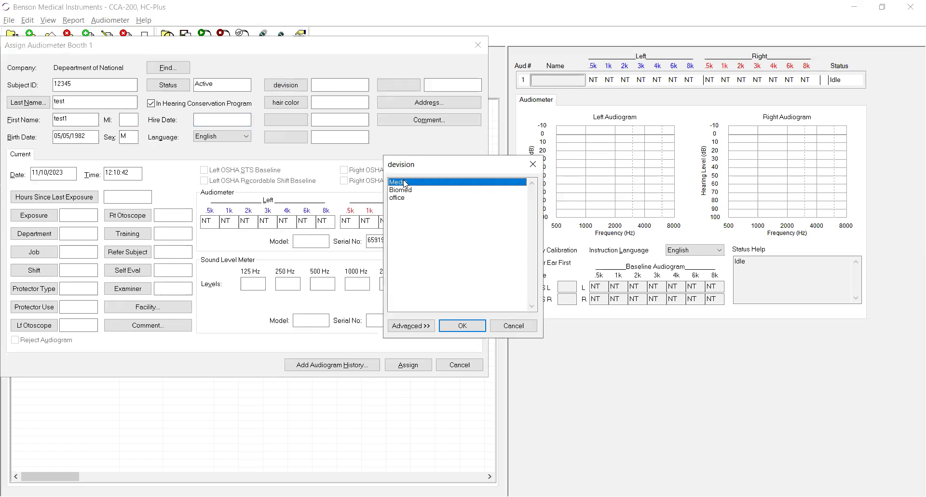
{"action": "double_click", "coordinate": [405, 183]}
{"action": "left_click", "coordinate": [292, 101]}
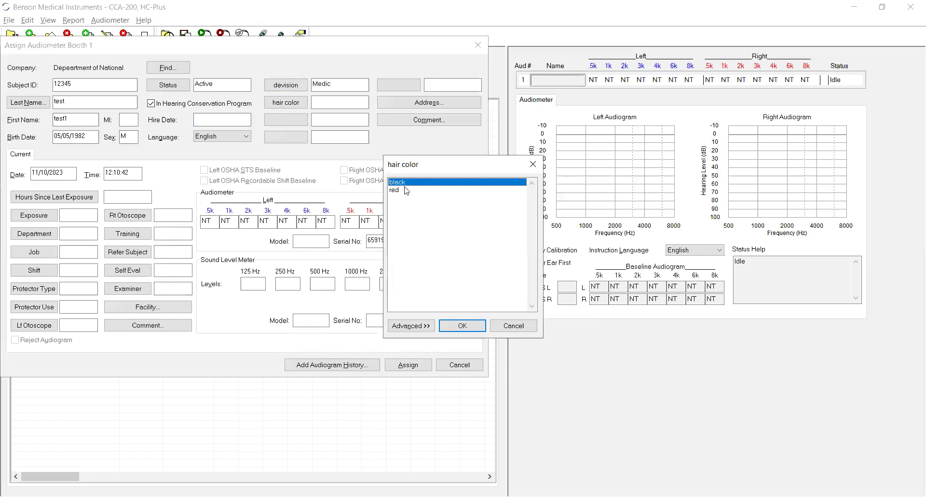
{"action": "double_click", "coordinate": [405, 190]}
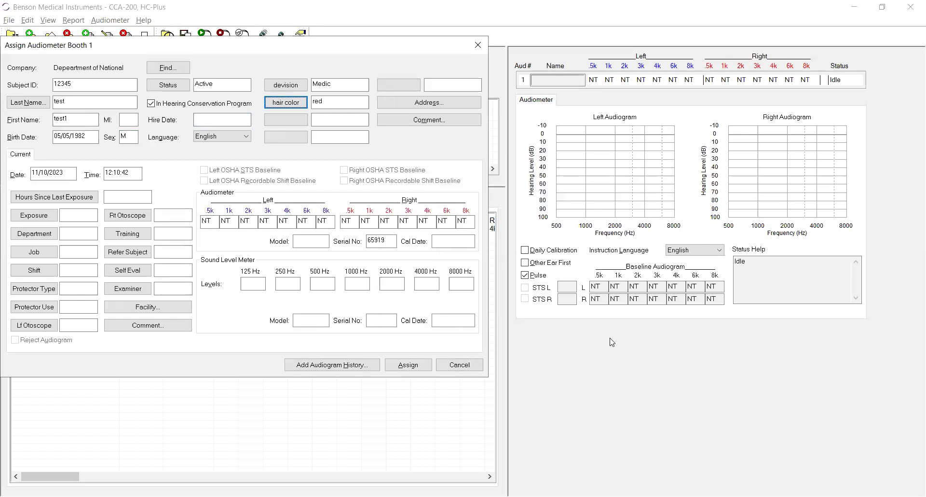
{"action": "left_click", "coordinate": [408, 364]}
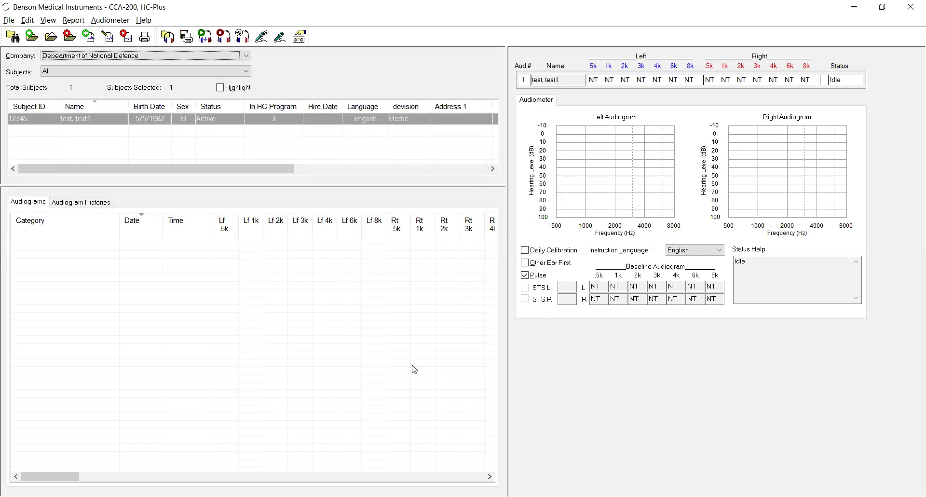